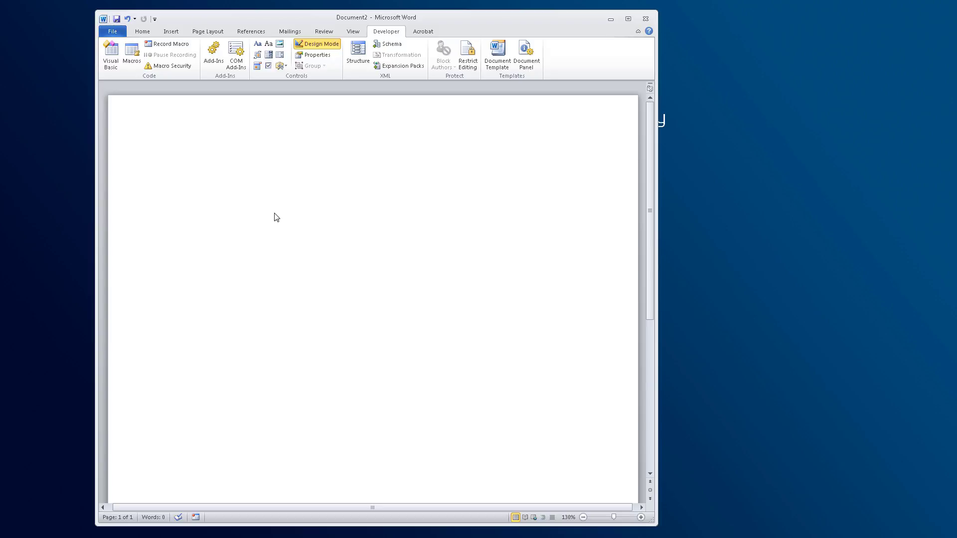
# Check in Word Options that the Developer tab is enabled, changing nothing.
pyautogui.click(113, 31)
pyautogui.click(142, 231)
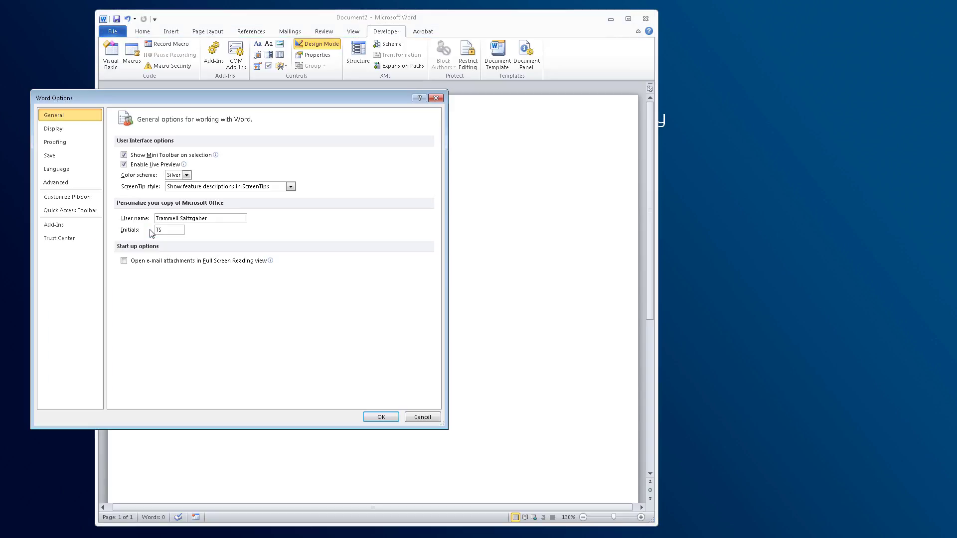
pyautogui.click(68, 197)
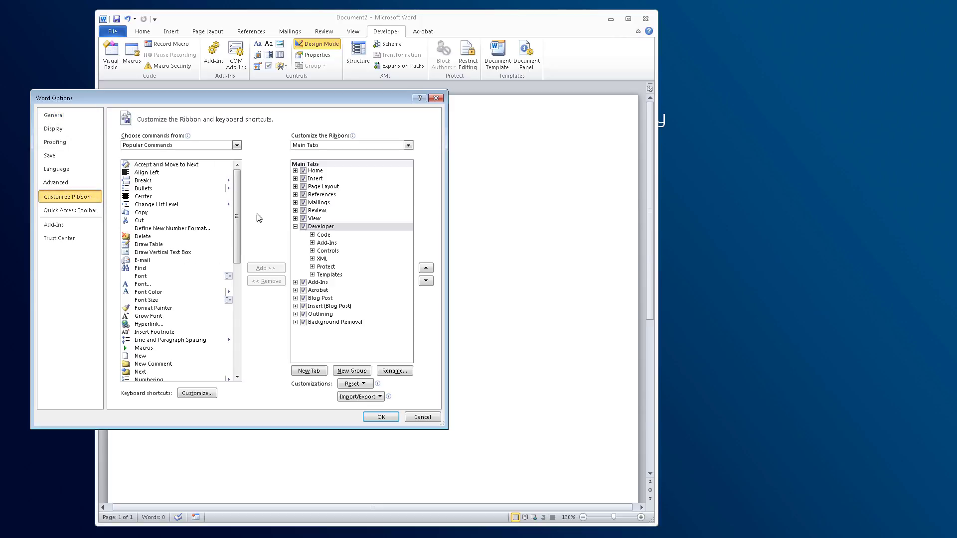
pyautogui.click(327, 228)
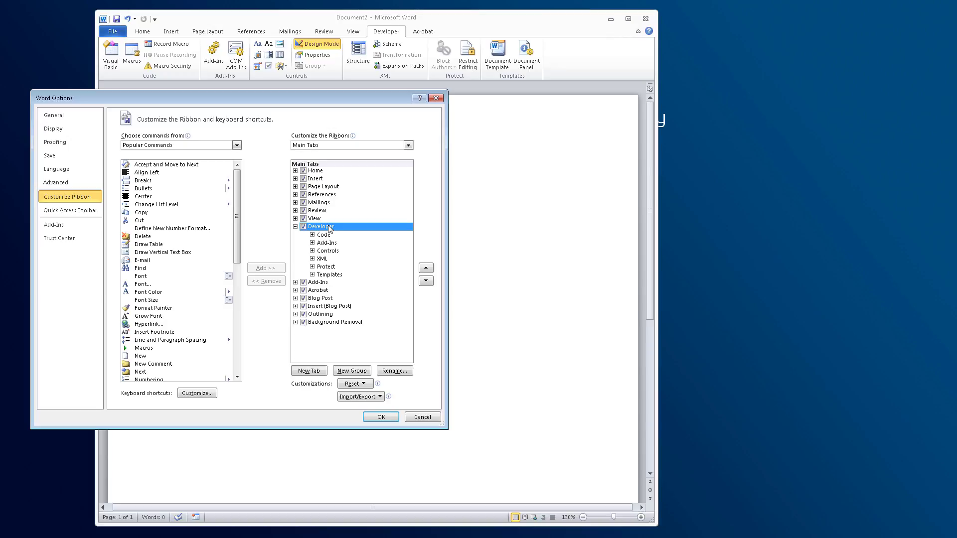
pyautogui.click(414, 419)
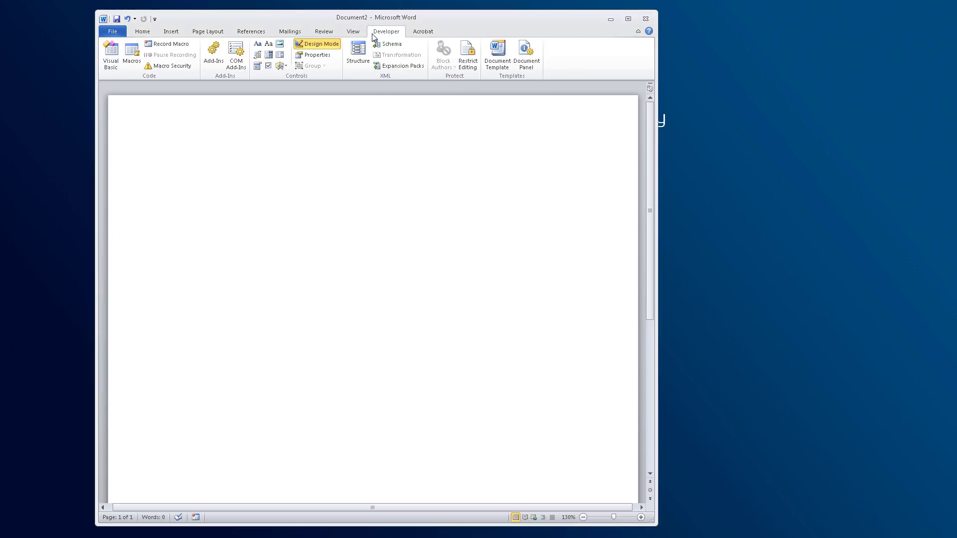
# Insert the Composer Player ActiveX control from More Controls and shrink it to a smaller box.
pyautogui.click(281, 65)
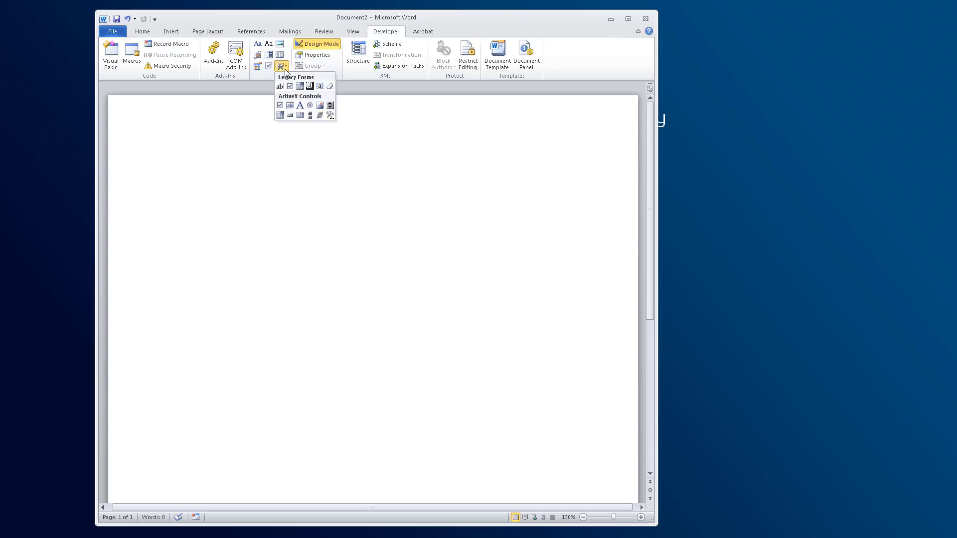
pyautogui.click(330, 115)
pyautogui.click(342, 261)
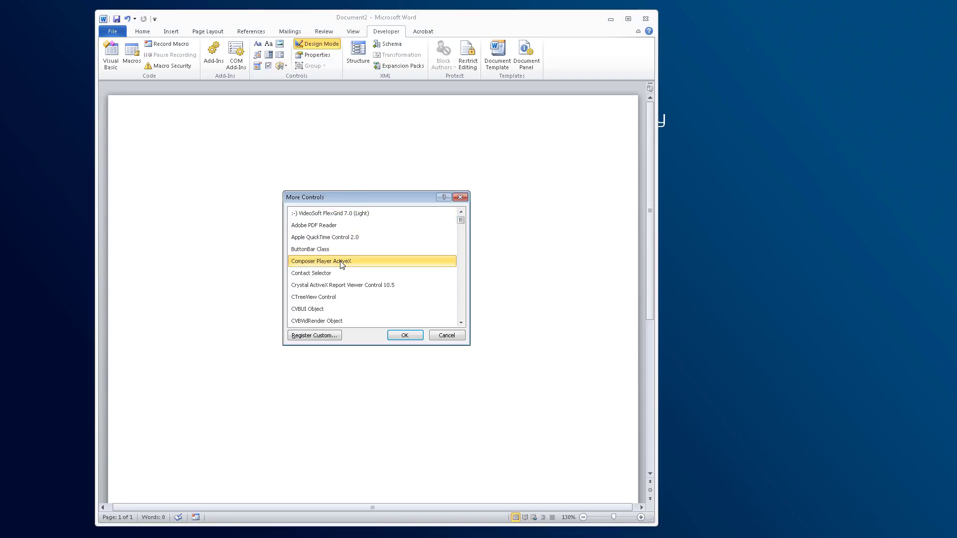
pyautogui.click(403, 335)
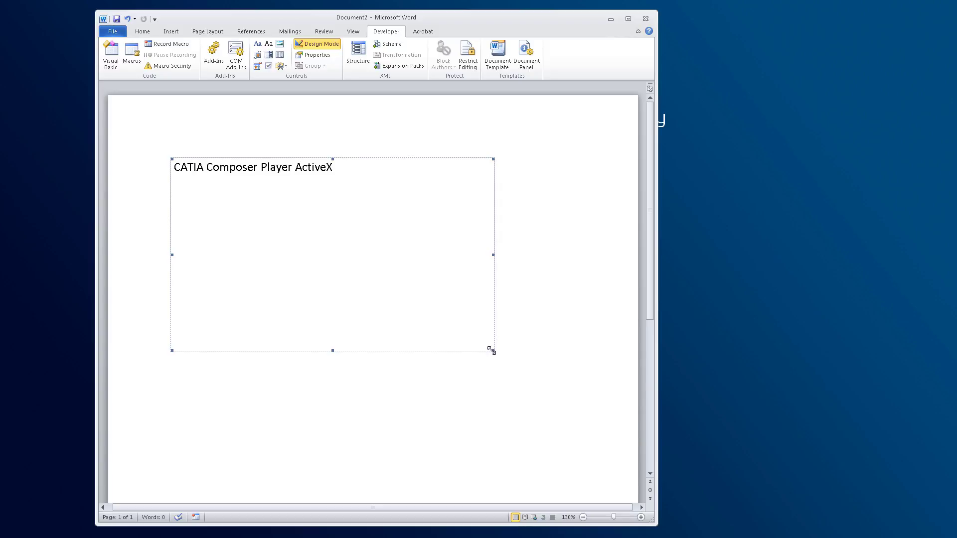
pyautogui.moveTo(490, 351); pyautogui.dragTo(440, 319)
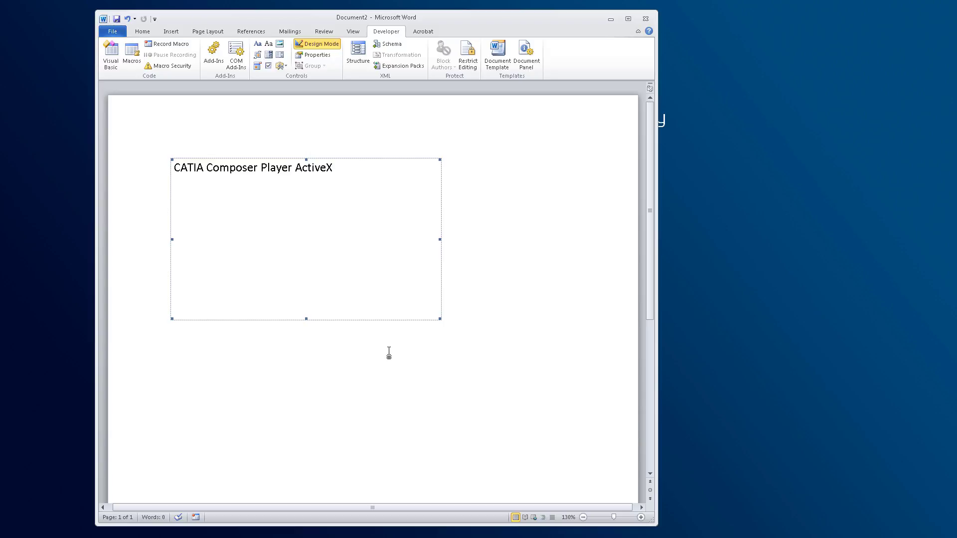
# Set the player control's source file to Tape Gun.smg in its properties.
pyautogui.rightClick(385, 303)
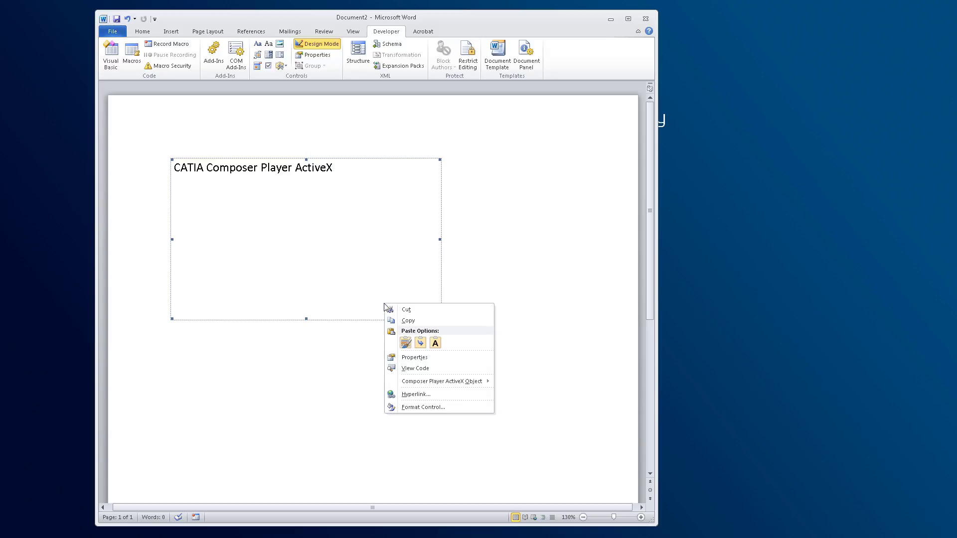
pyautogui.moveTo(427, 385)
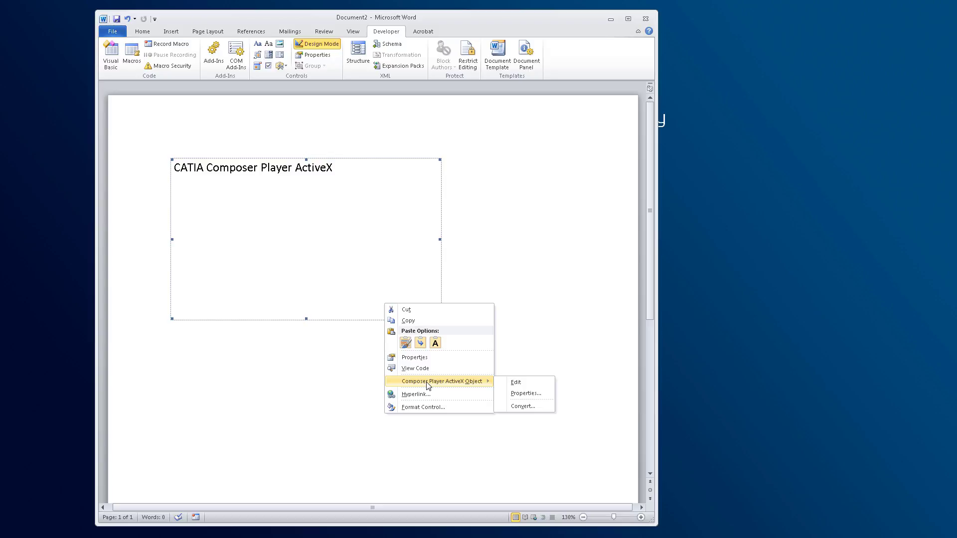
pyautogui.click(522, 393)
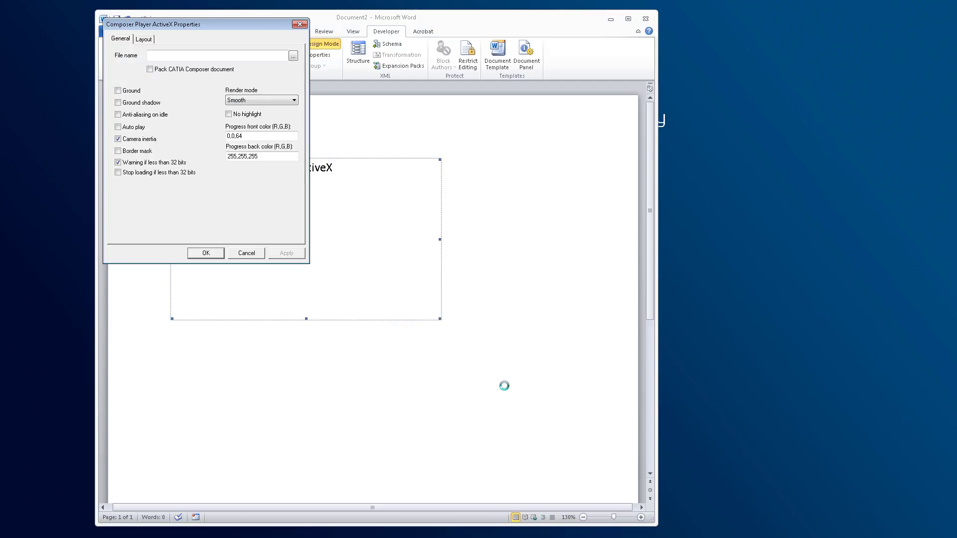
pyautogui.click(293, 56)
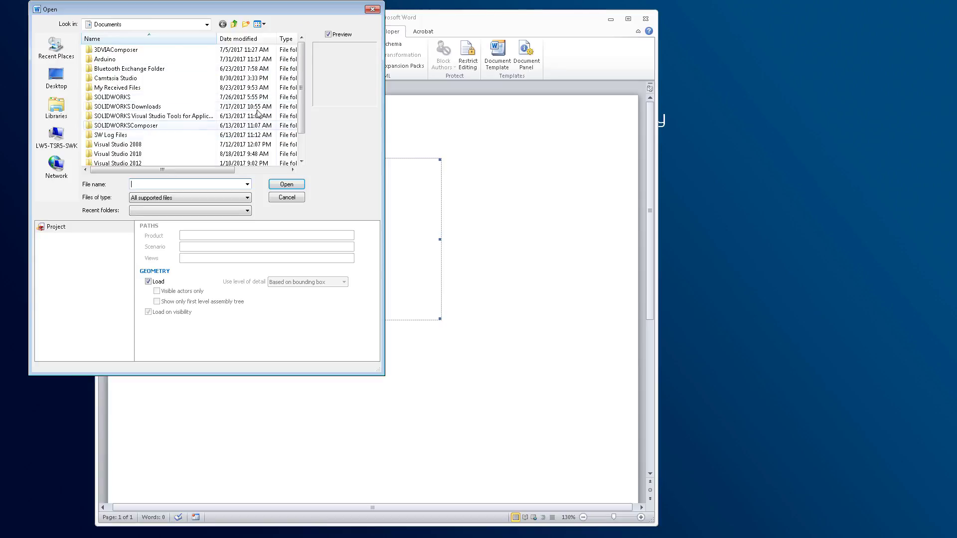
pyautogui.moveTo(301, 96); pyautogui.dragTo(302, 134)
pyautogui.scroll(-1, 239, 149)
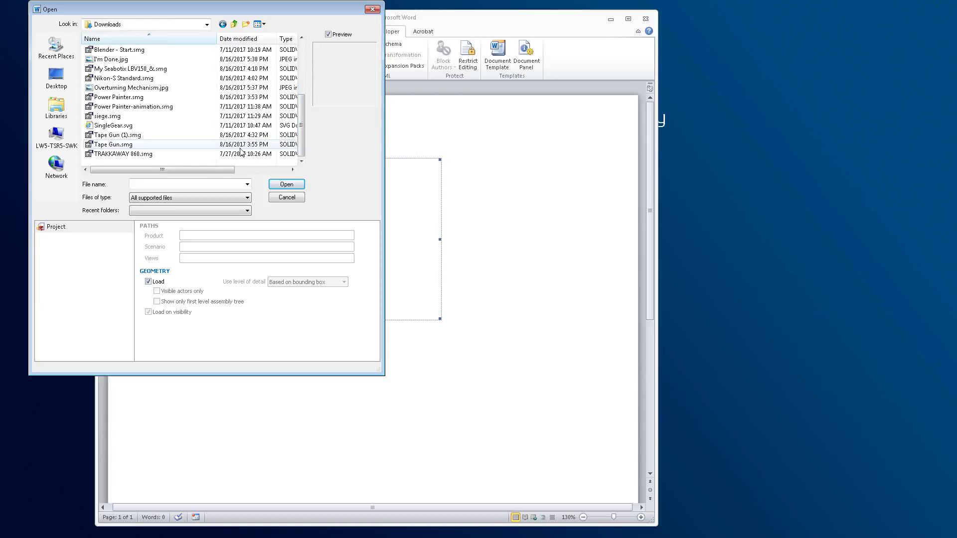
pyautogui.click(182, 145)
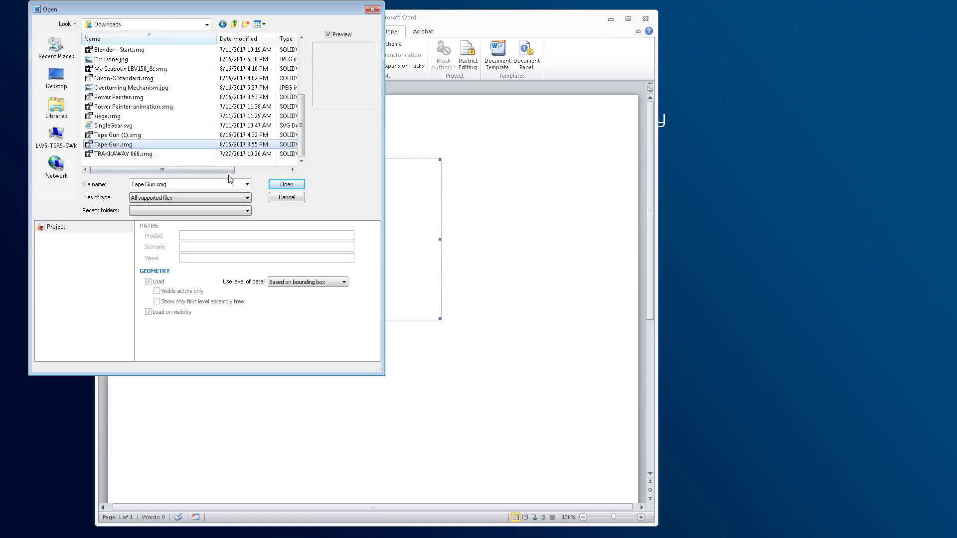
pyautogui.click(285, 185)
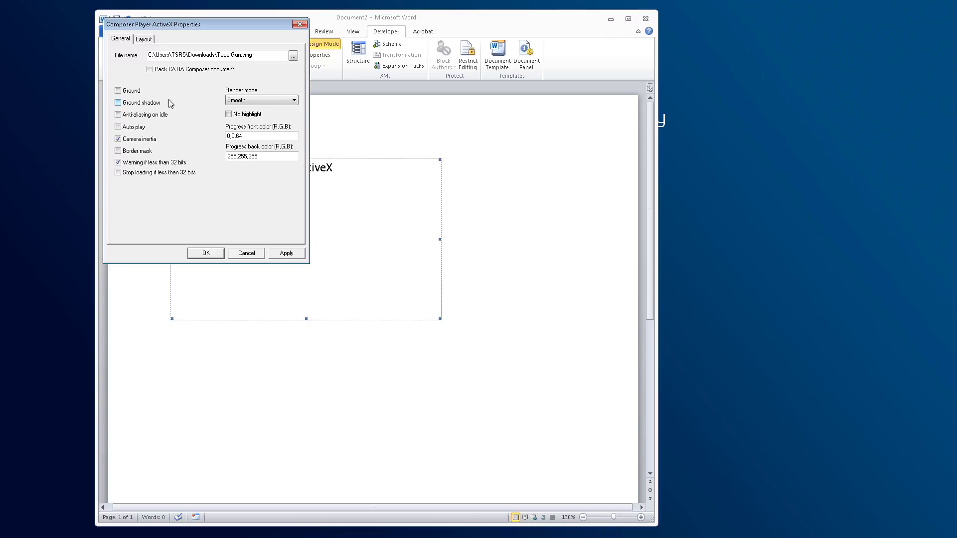
# Turn off all toolbars, the views and markers panes, and the timeline, then apply.
pyautogui.click(143, 39)
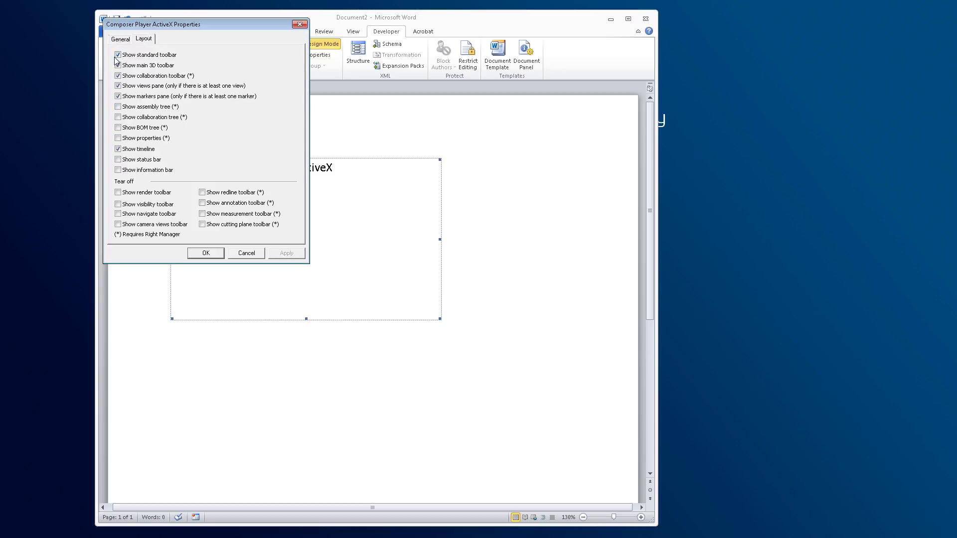
pyautogui.click(118, 65)
pyautogui.click(118, 55)
pyautogui.click(118, 76)
pyautogui.click(119, 86)
pyautogui.click(118, 96)
pyautogui.click(118, 149)
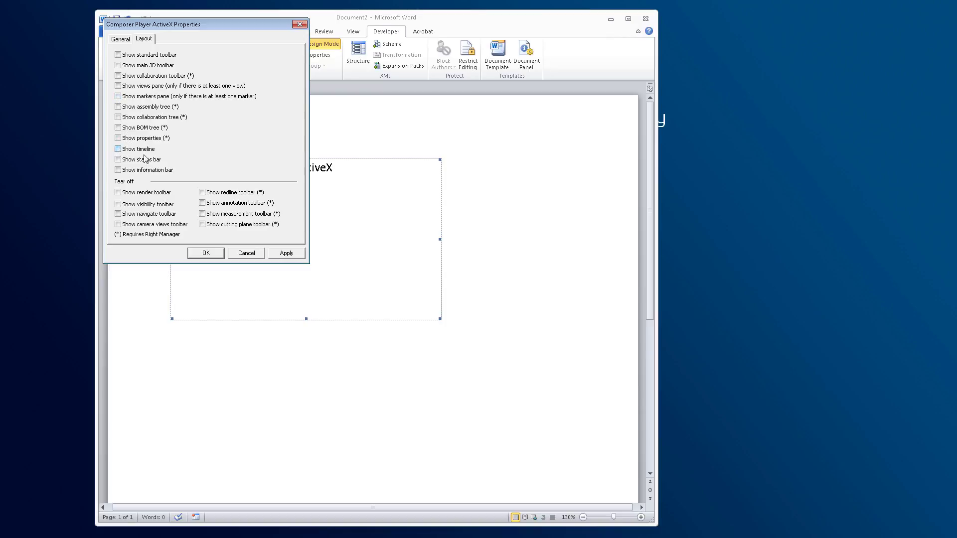
pyautogui.click(294, 254)
pyautogui.click(216, 254)
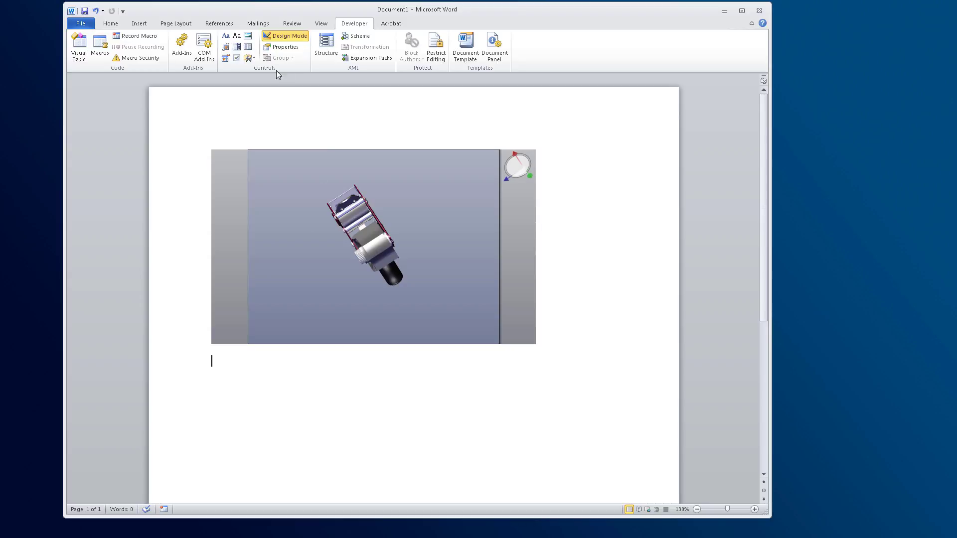
# Insert a legacy command button below the player and set its Caption to 'Default'.
pyautogui.click(249, 58)
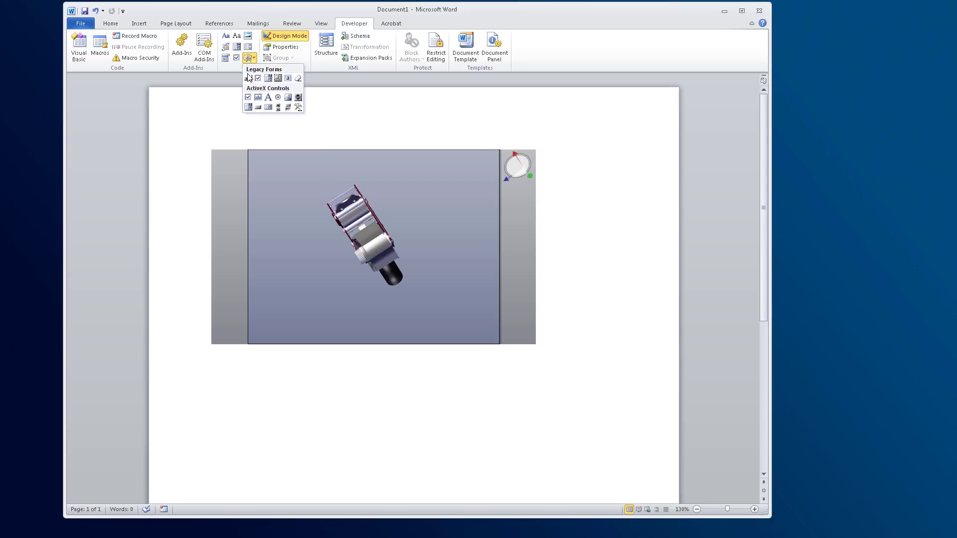
pyautogui.click(258, 107)
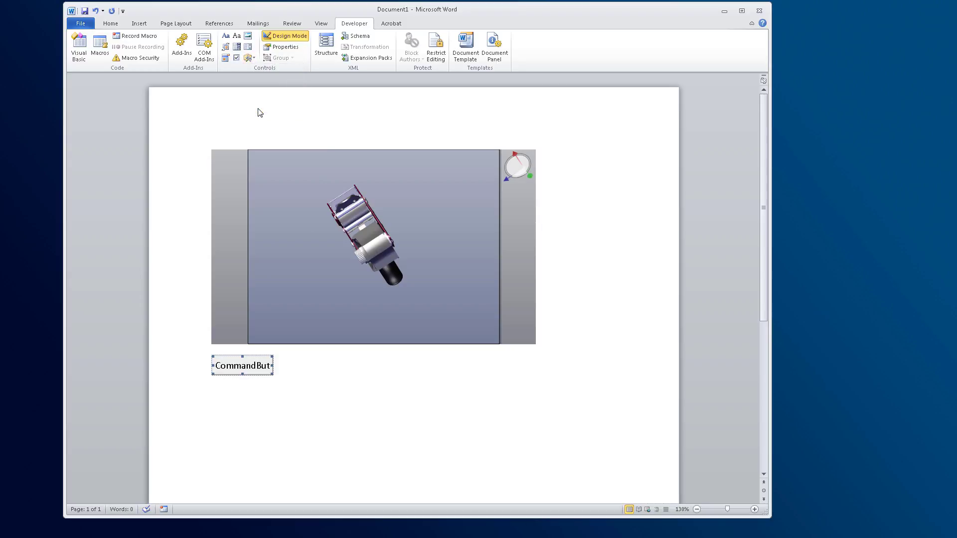
pyautogui.rightClick(258, 376)
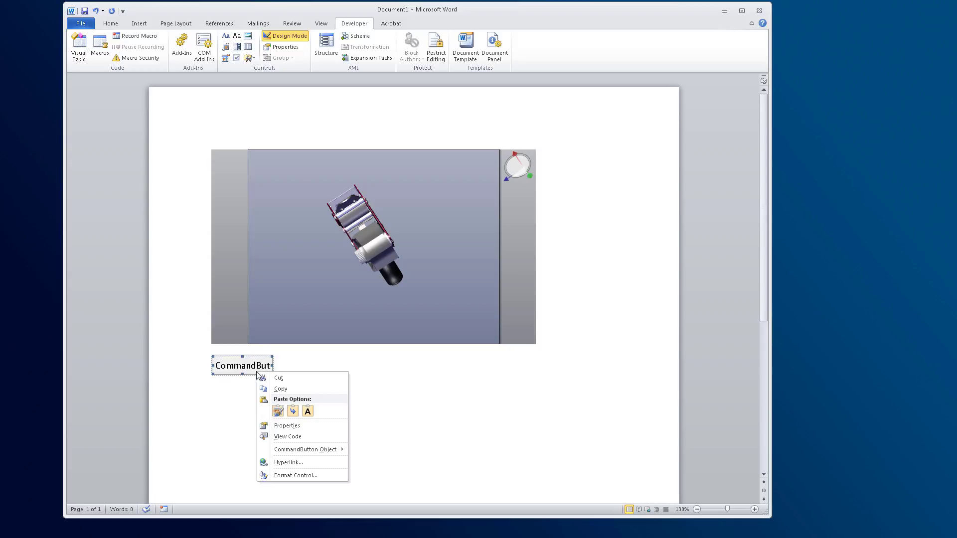
pyautogui.click(284, 425)
pyautogui.doubleClick(565, 130)
pyautogui.write('Default')
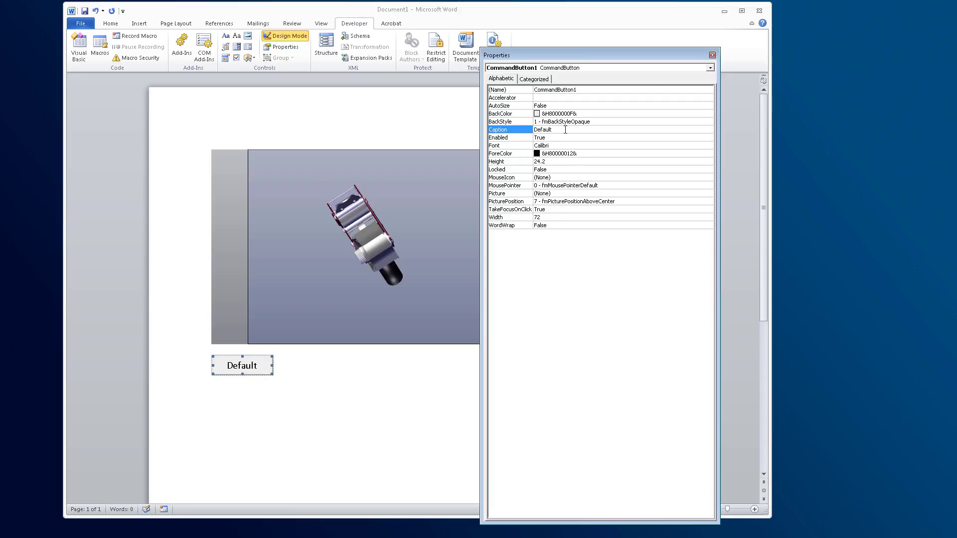
pyautogui.click(712, 55)
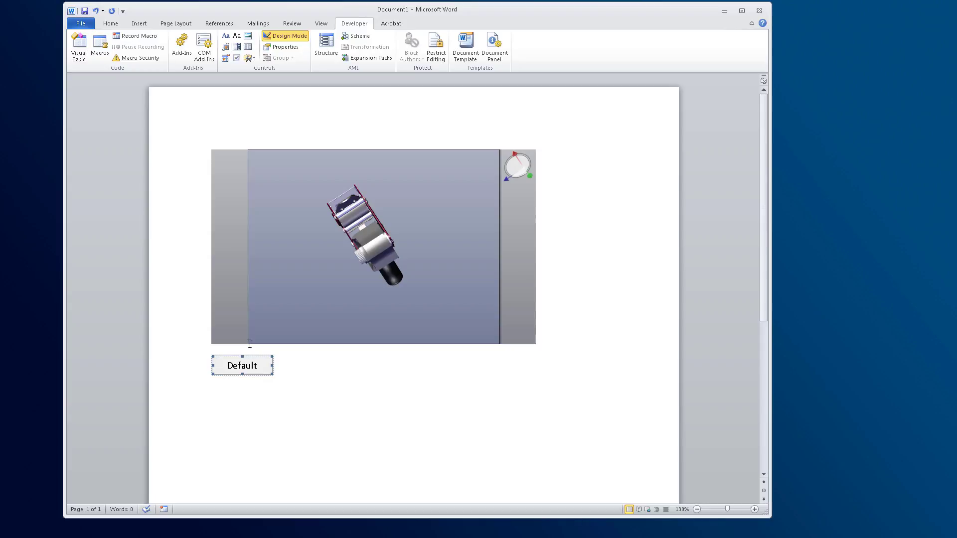
# Write DSComposerPlayerActiveX1.GoToConfiguration "Default" in CommandButton1_Click and close the code window.
pyautogui.doubleClick(252, 370)
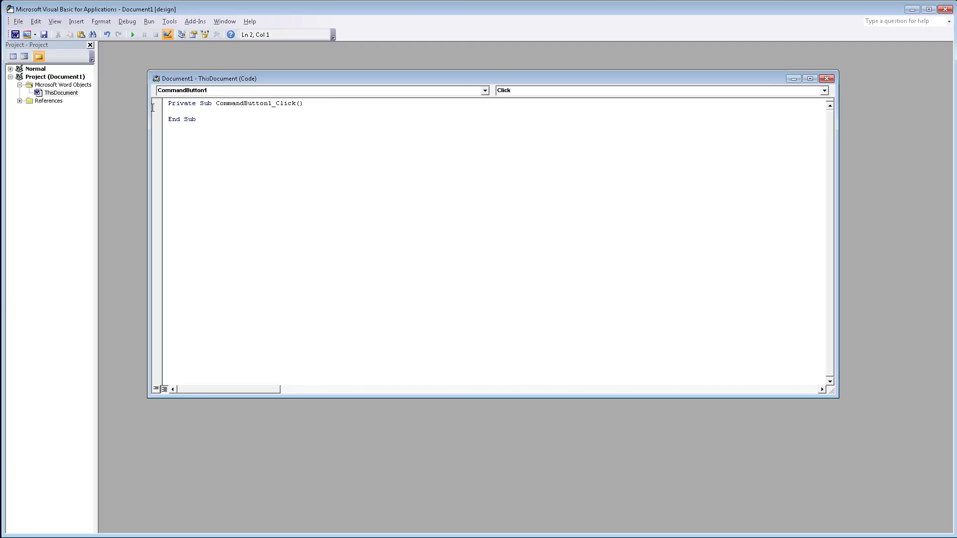
pyautogui.write('DSComposerPlayerActi')
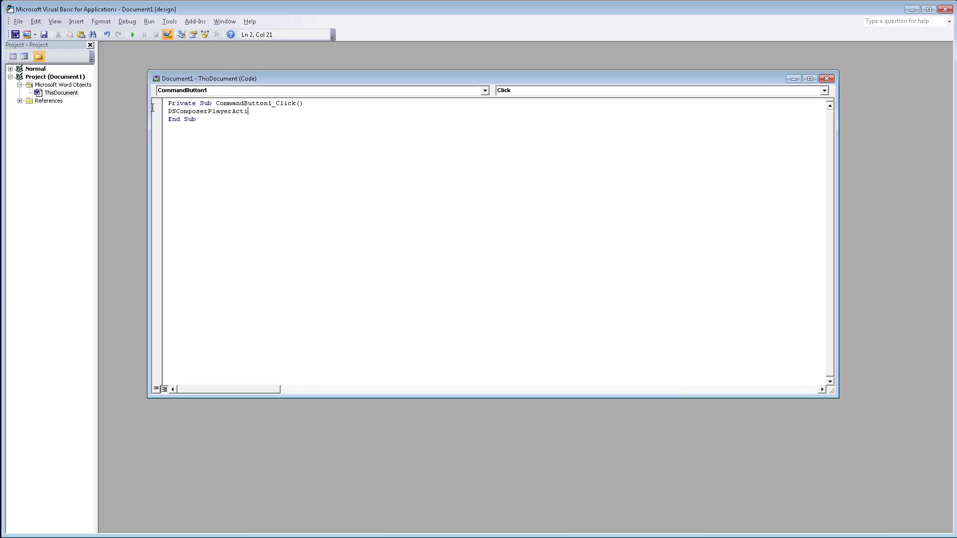
pyautogui.write('veX1.GoToConfiguration')
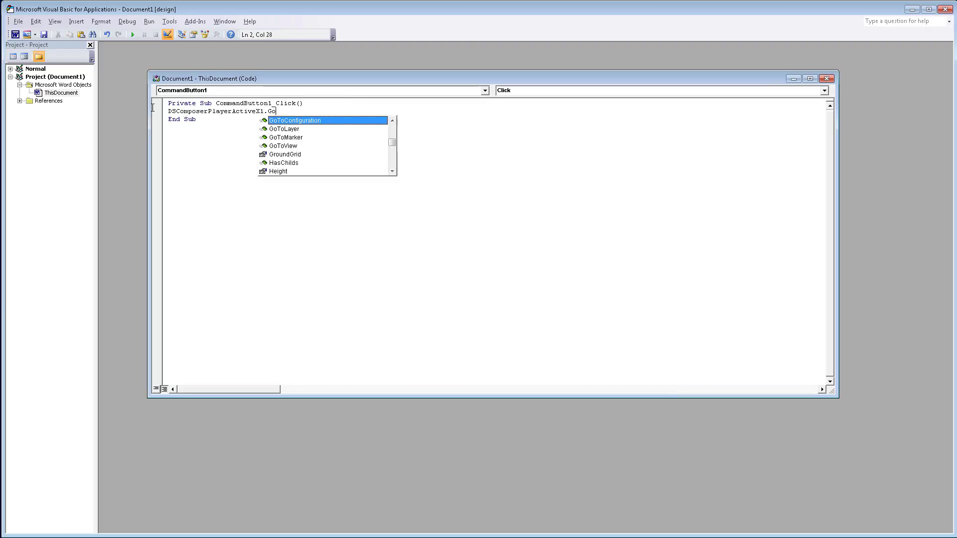
pyautogui.press('Return')
pyautogui.press('BackSpace')
pyautogui.write('"Default"')
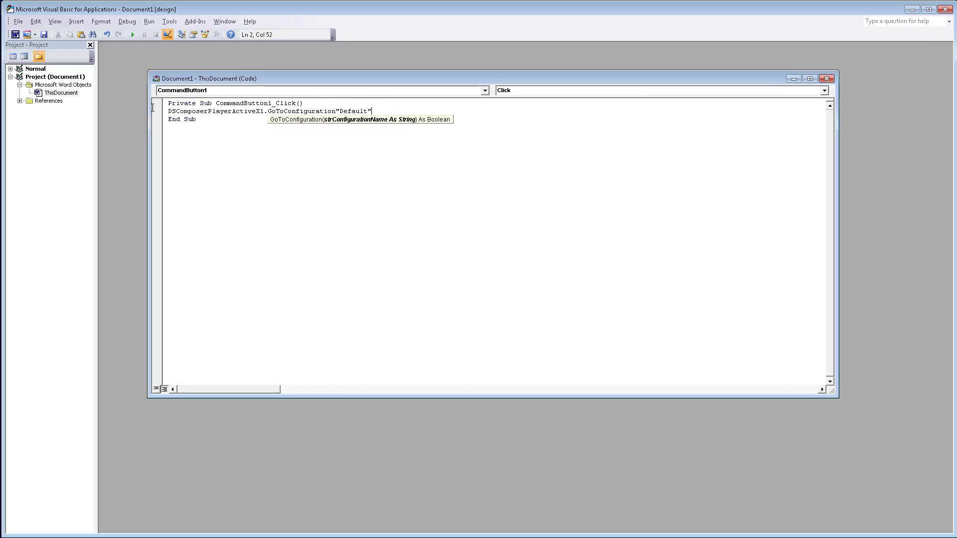
pyautogui.click(377, 142)
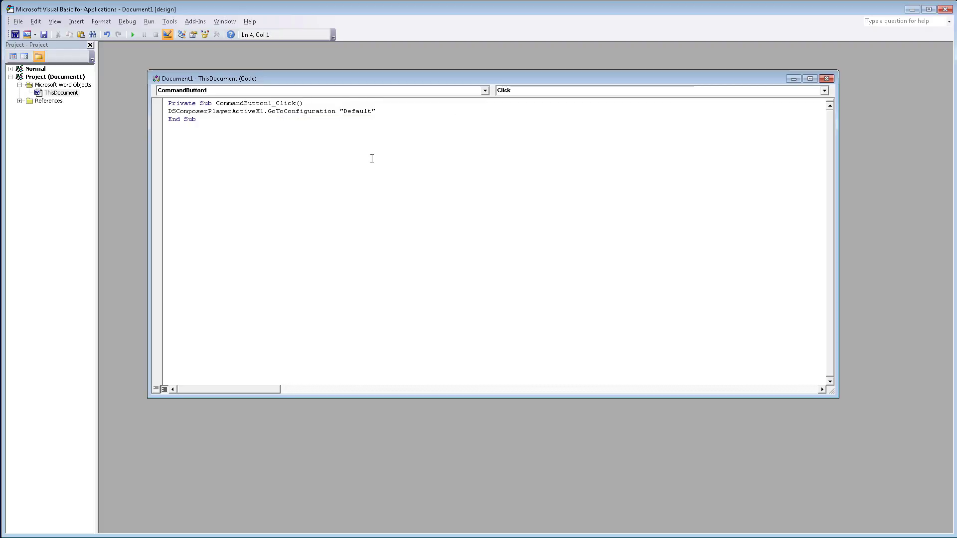
pyautogui.click(826, 78)
# Exit the VBA editor, turn off Design Mode, and test the Default button on the tape gun.
pyautogui.click(945, 9)
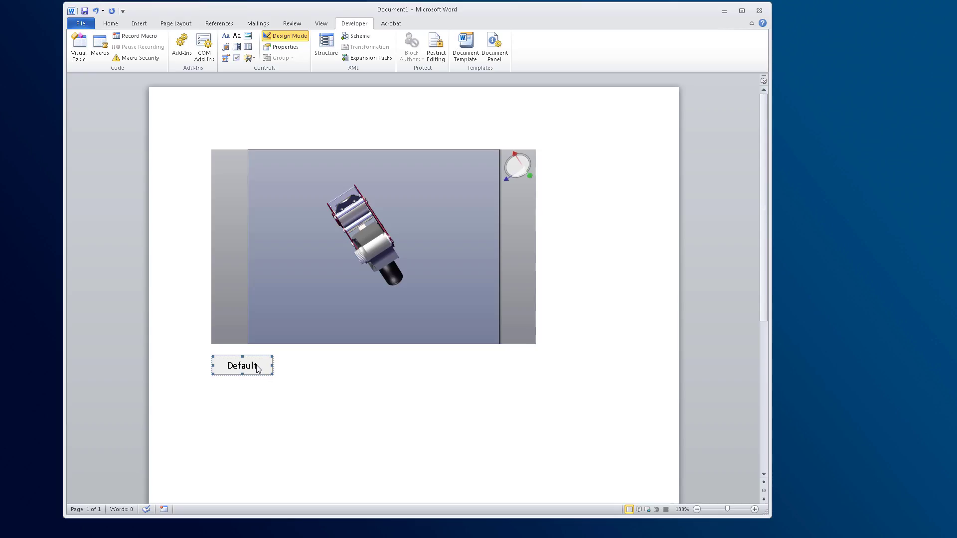
pyautogui.click(278, 384)
pyautogui.click(306, 37)
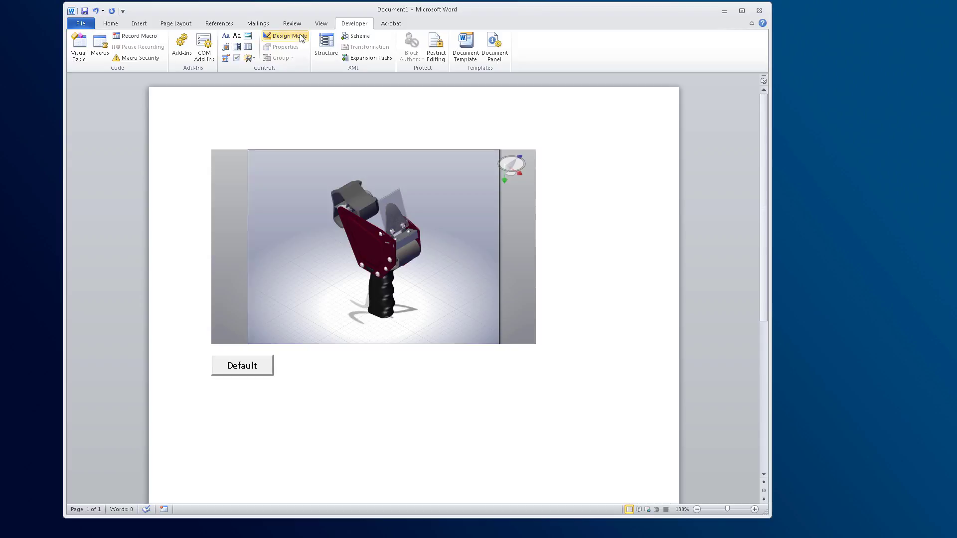
pyautogui.click(253, 371)
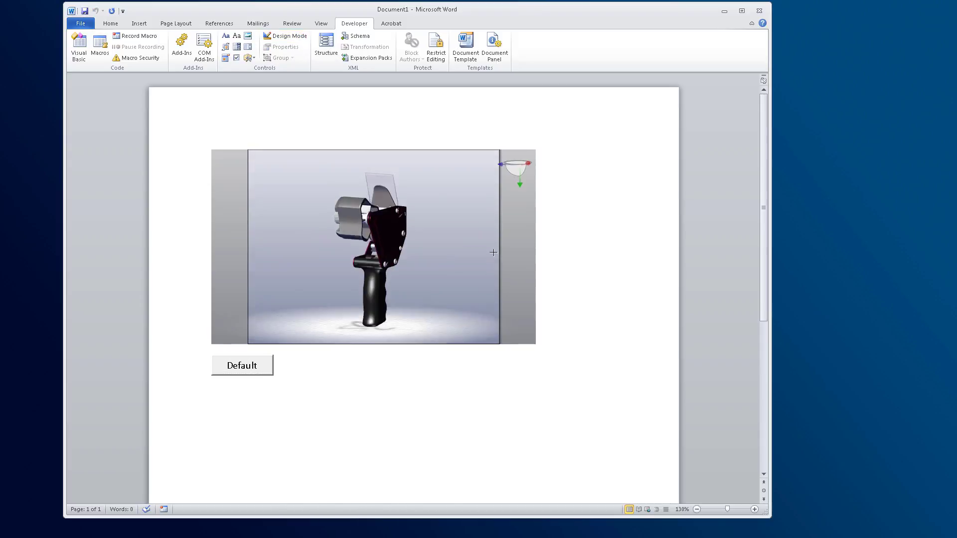
pyautogui.click(247, 370)
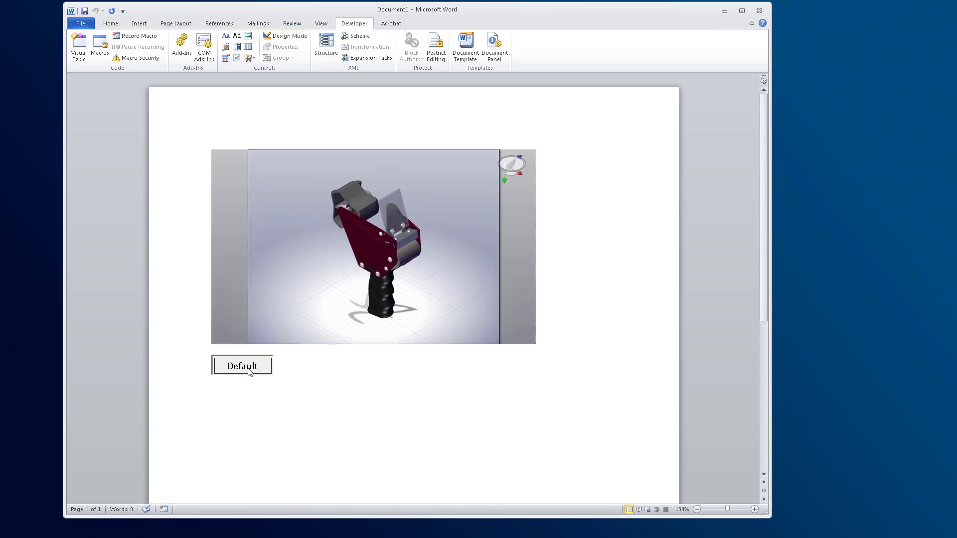
pyautogui.click(294, 397)
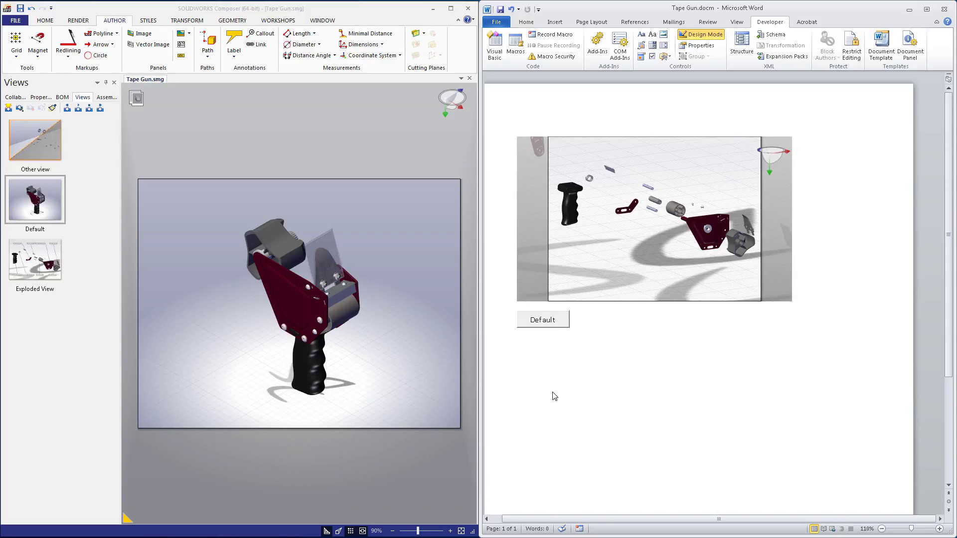
# Show Exploded View in Composer, then add a second legacy command button beside Default in Word.
pyautogui.click(38, 250)
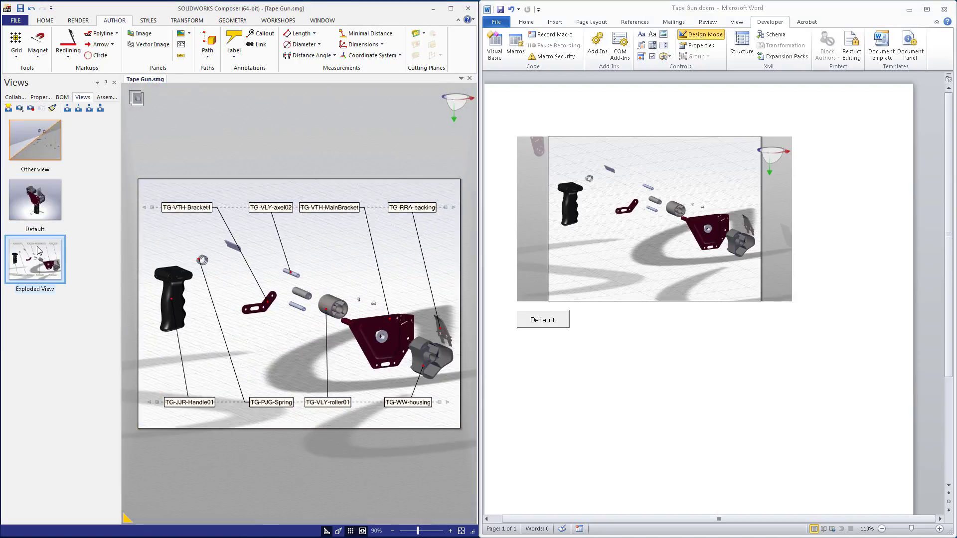
pyautogui.click(553, 374)
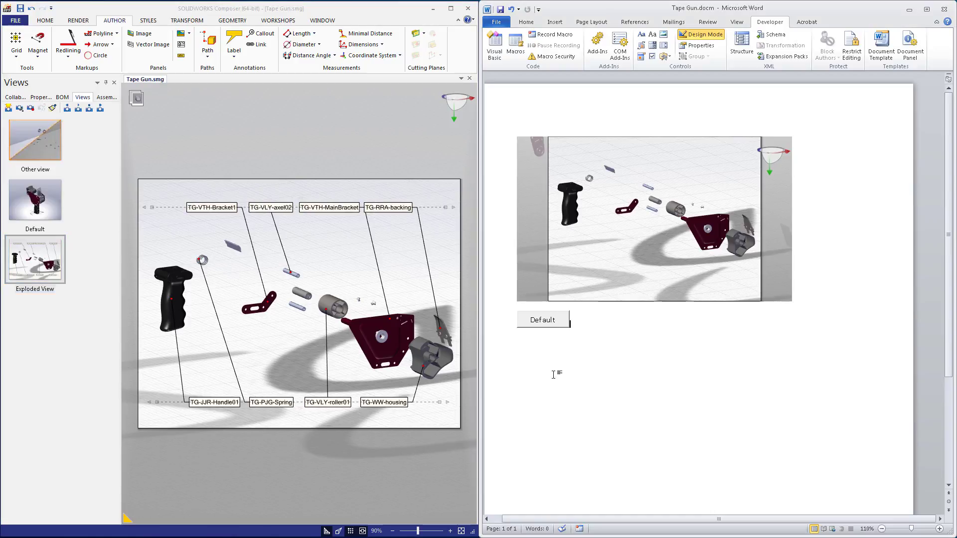
pyautogui.click(663, 57)
pyautogui.click(674, 106)
# Caption the second button 'Exploded View' and widen it so the full text fits.
pyautogui.rightClick(609, 317)
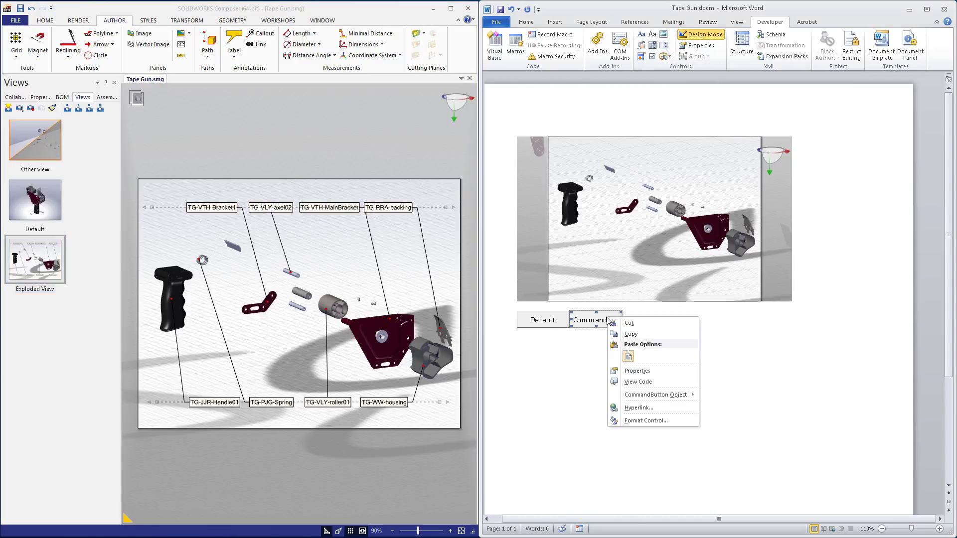
pyautogui.click(623, 369)
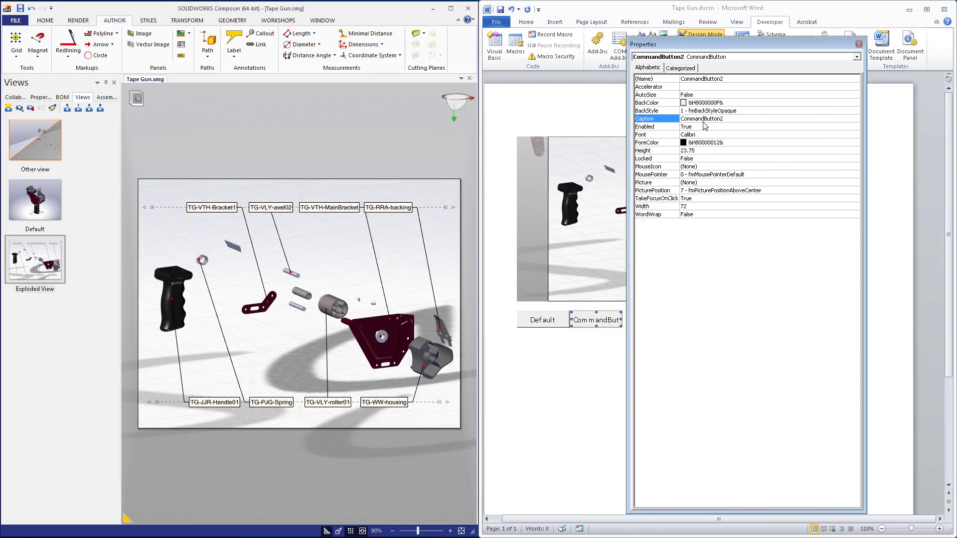
pyautogui.doubleClick(704, 119)
pyautogui.write('Exploded View')
pyautogui.click(858, 44)
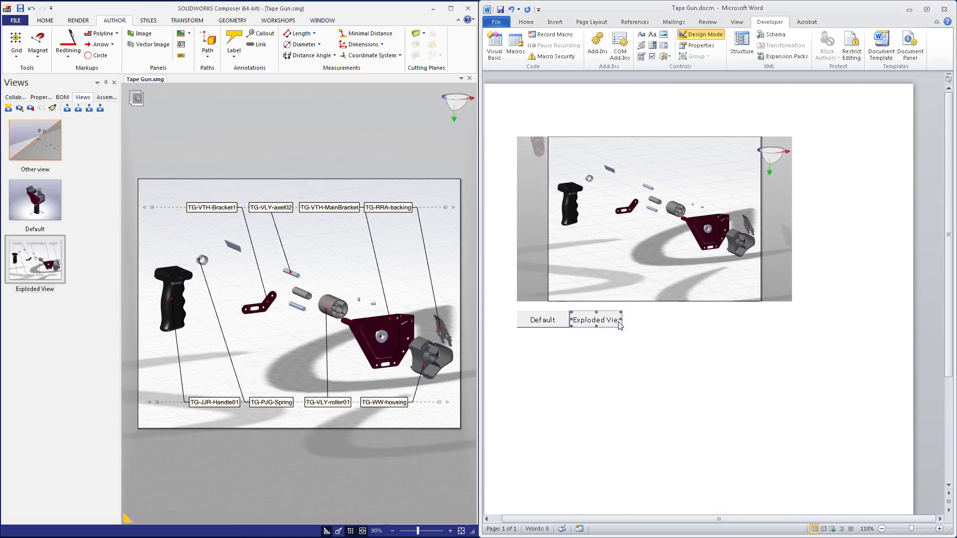
pyautogui.moveTo(622, 320); pyautogui.dragTo(632, 320)
pyautogui.click(643, 322)
# In CommandButton2_Click, type DSComposerPlayerActiveX1.GoToConfiguration followed by the "Exploded View" argument.
pyautogui.doubleClick(610, 319)
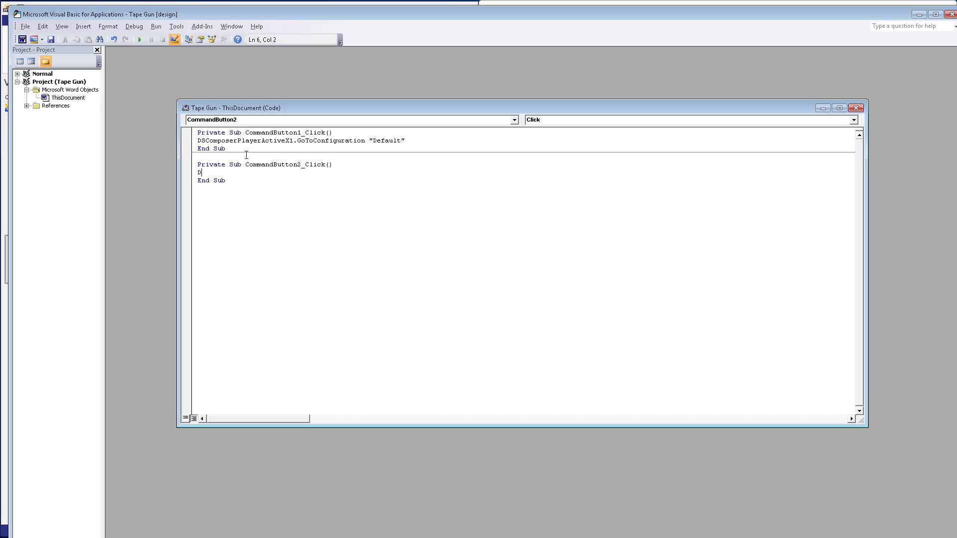
pyautogui.write('DSComposerPlayerActiveX1.GoToConfiguration')
pyautogui.press('Return')
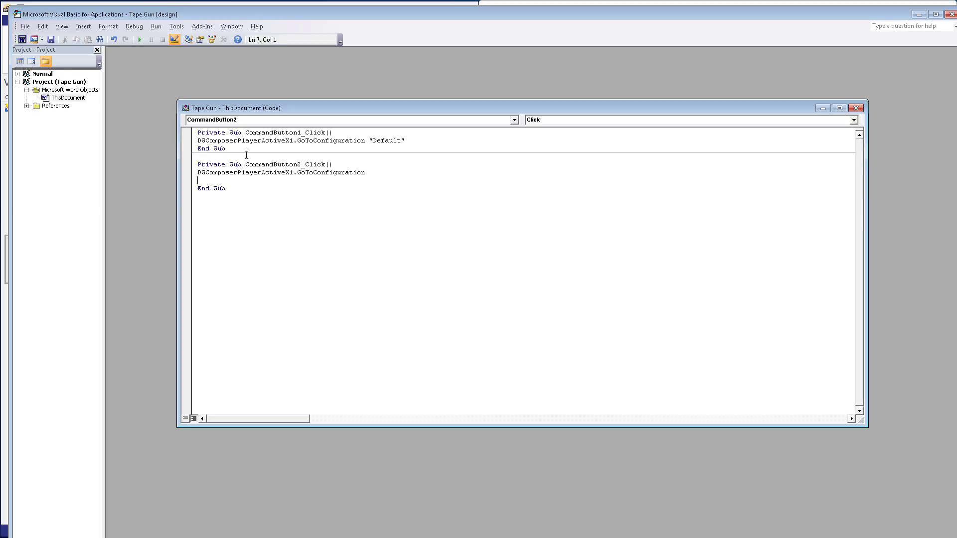
pyautogui.press('BackSpace')
pyautogui.write('"ExplodedV')
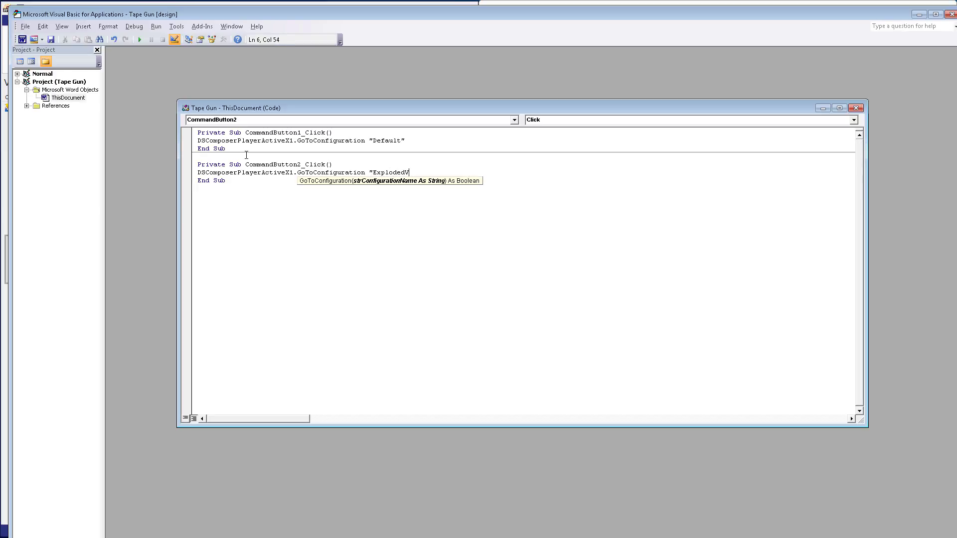
pyautogui.press('BackSpace')
# Finish the "Exploded View" line, close the VBA editor, and test the Default and Exploded View buttons.
pyautogui.write('View"')
pyautogui.click(313, 248)
pyautogui.click(856, 107)
pyautogui.click(951, 14)
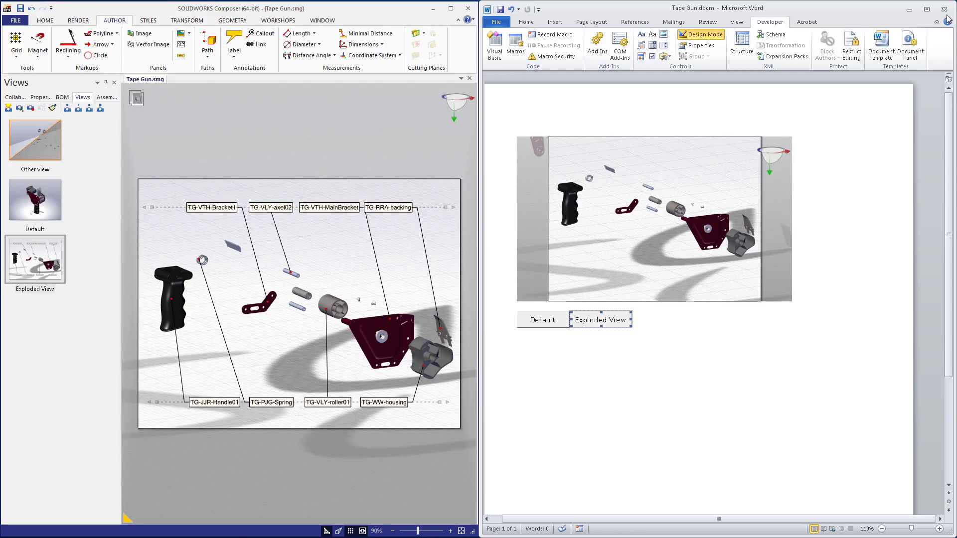
pyautogui.click(543, 323)
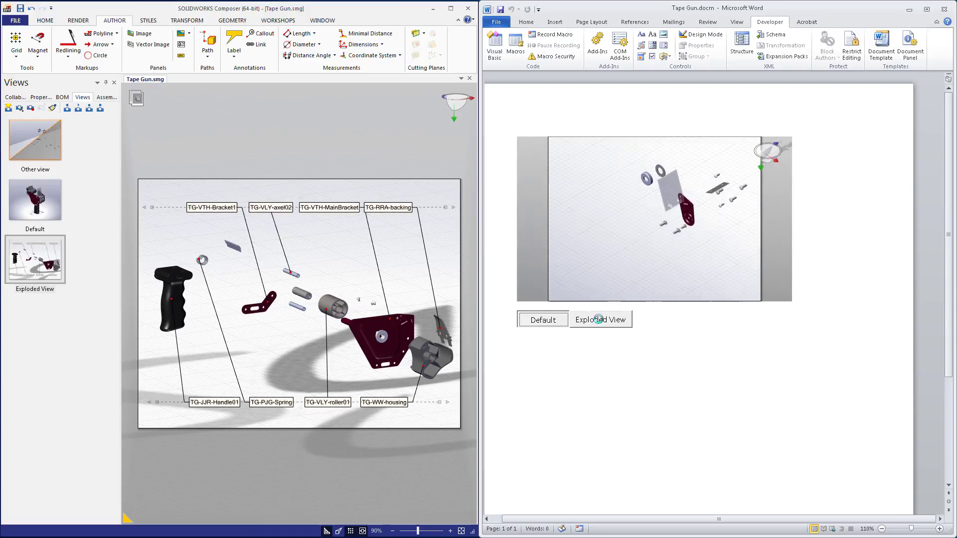
pyautogui.click(600, 322)
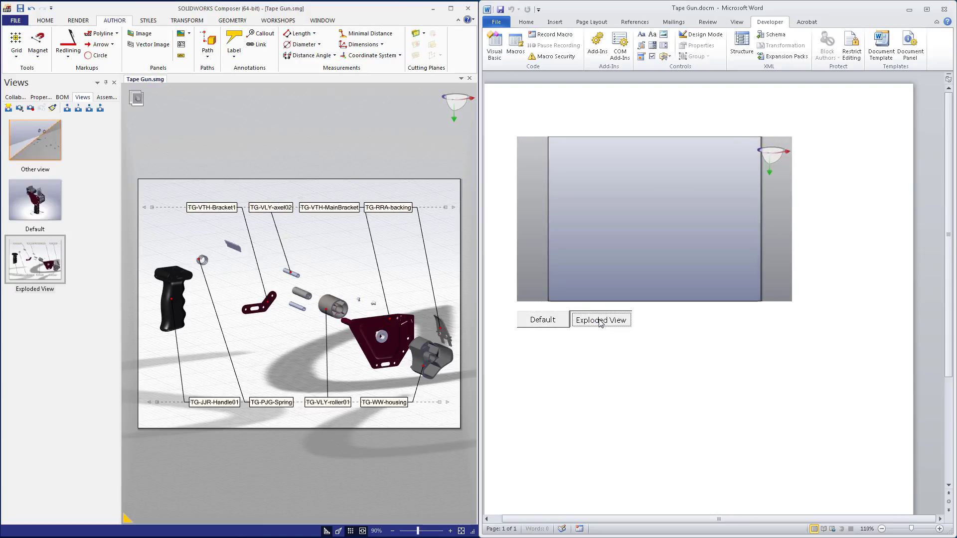